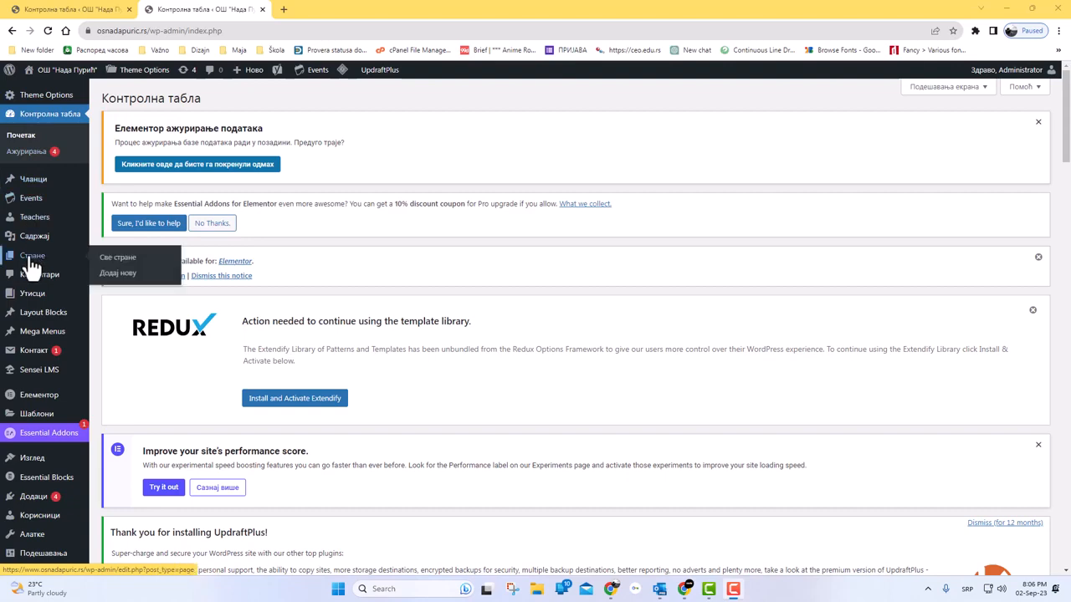
Step: Open the list of all site pages and look through its first page
click(35, 259)
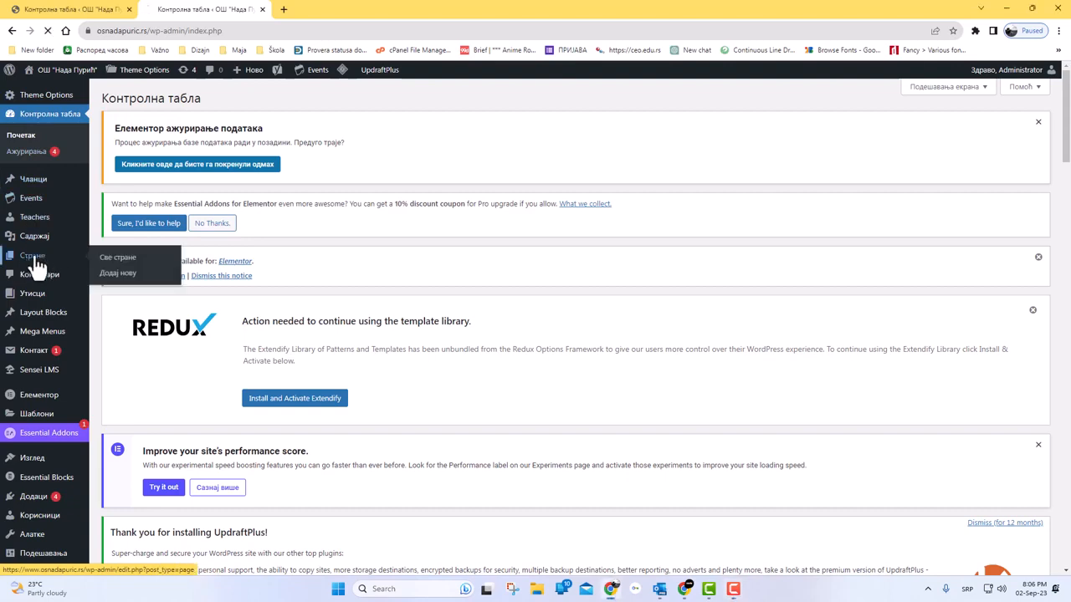
scroll(685, 260, down, 3)
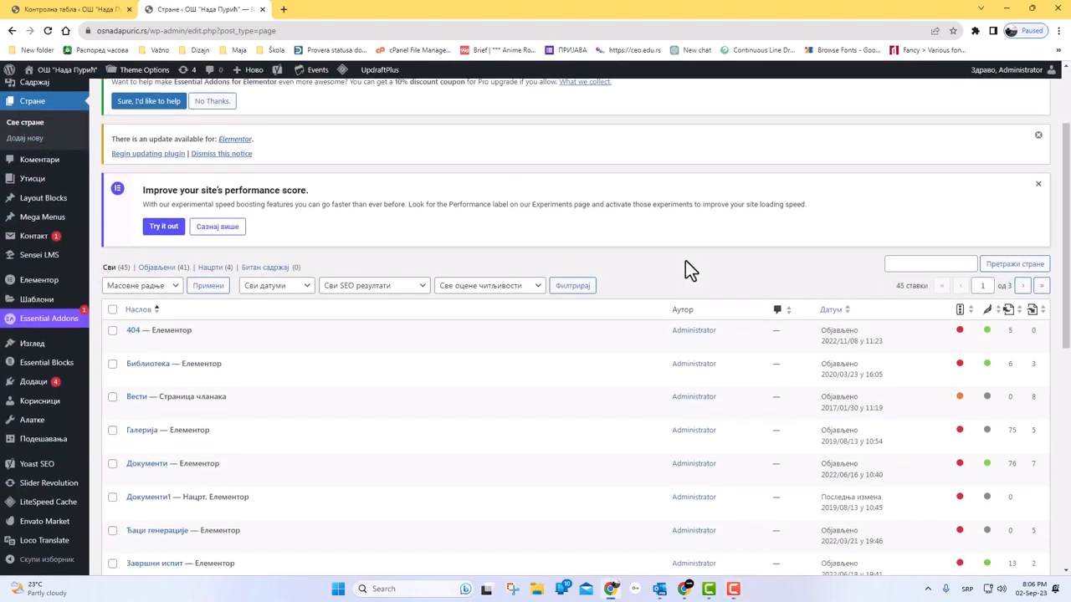
scroll(643, 356, down, 5)
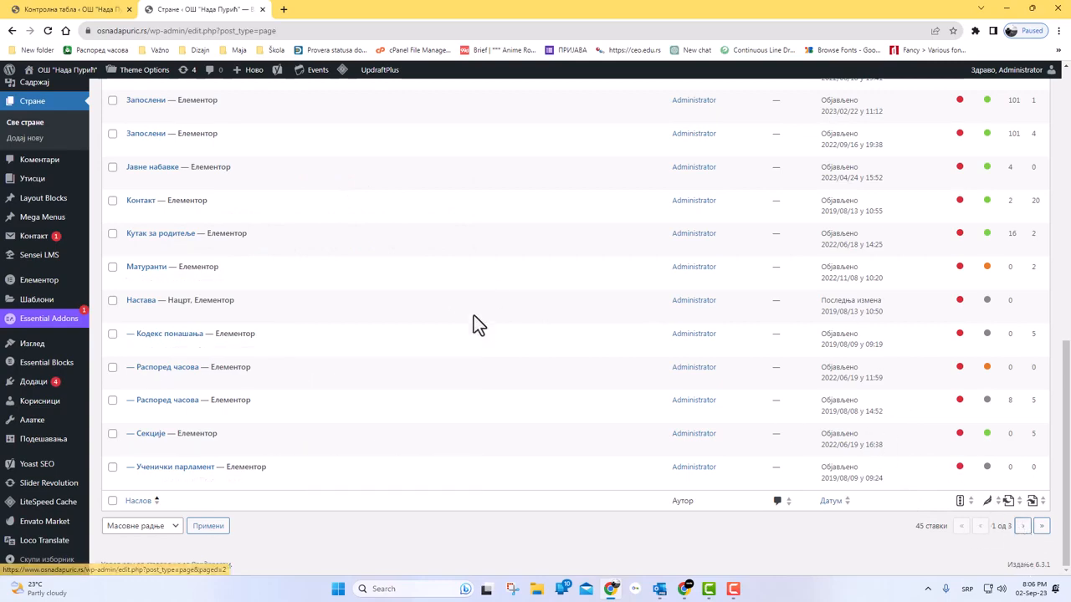
scroll(473, 318, up, 3)
scroll(535, 402, down, 3)
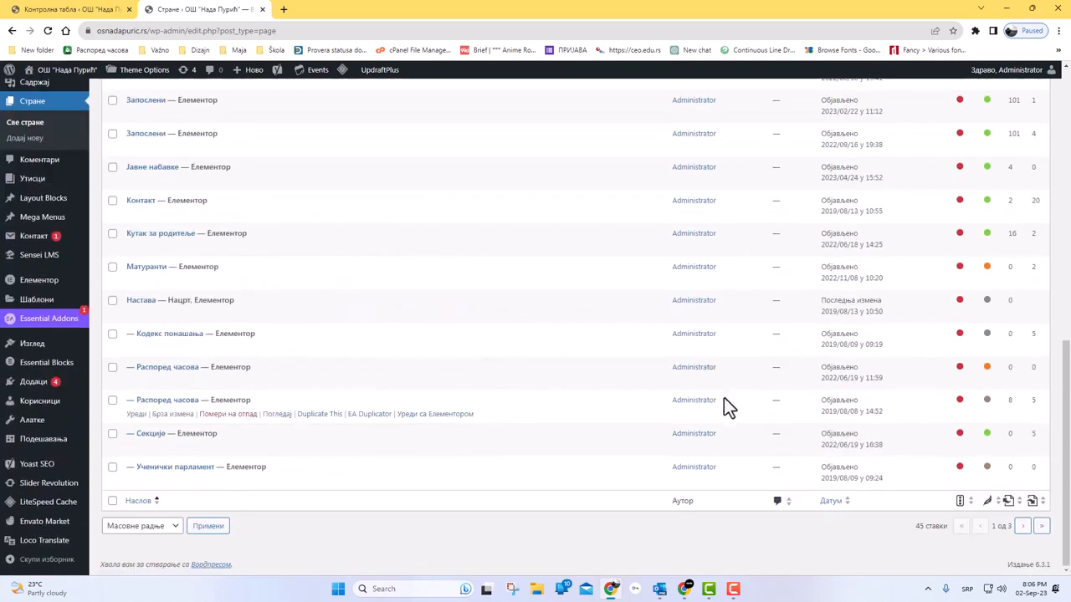
Step: Go to the second page of the page list and review its parent and child pages
click(1022, 527)
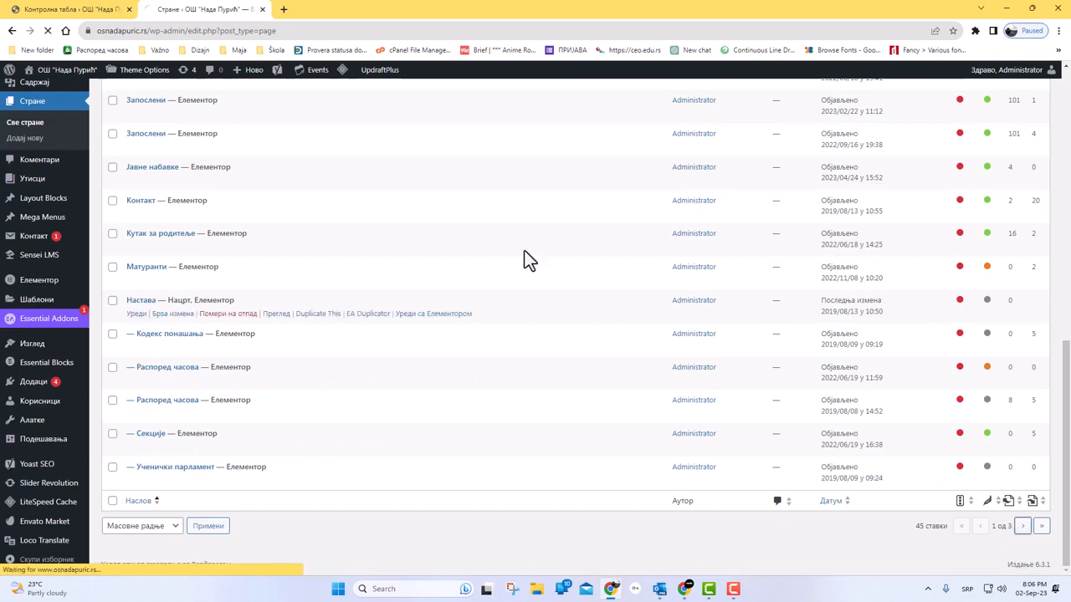
scroll(466, 371, down, 2)
scroll(466, 371, down, 4)
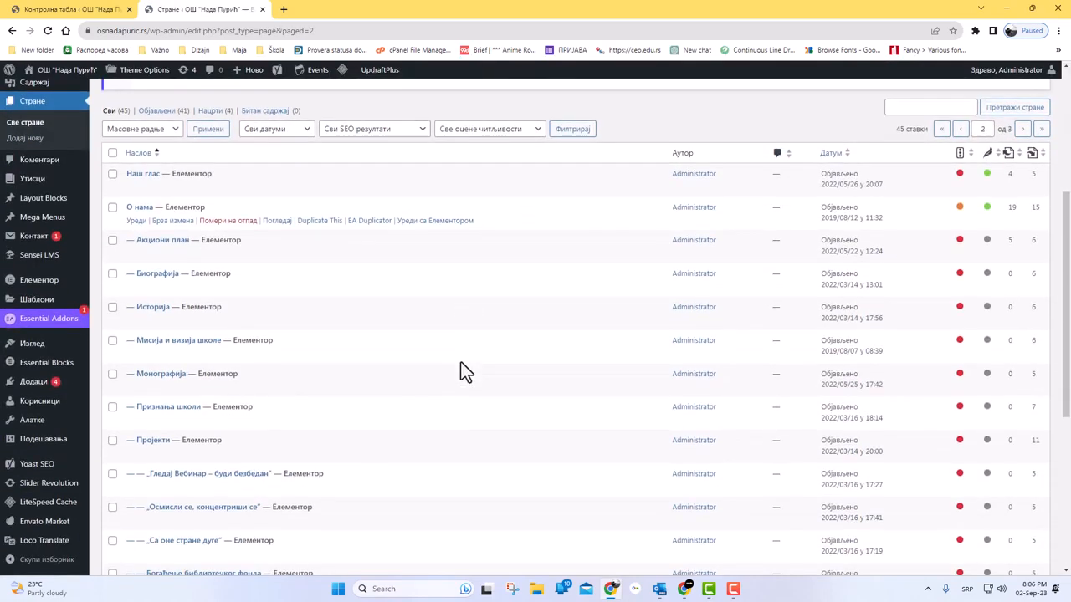
scroll(461, 363, up, 5)
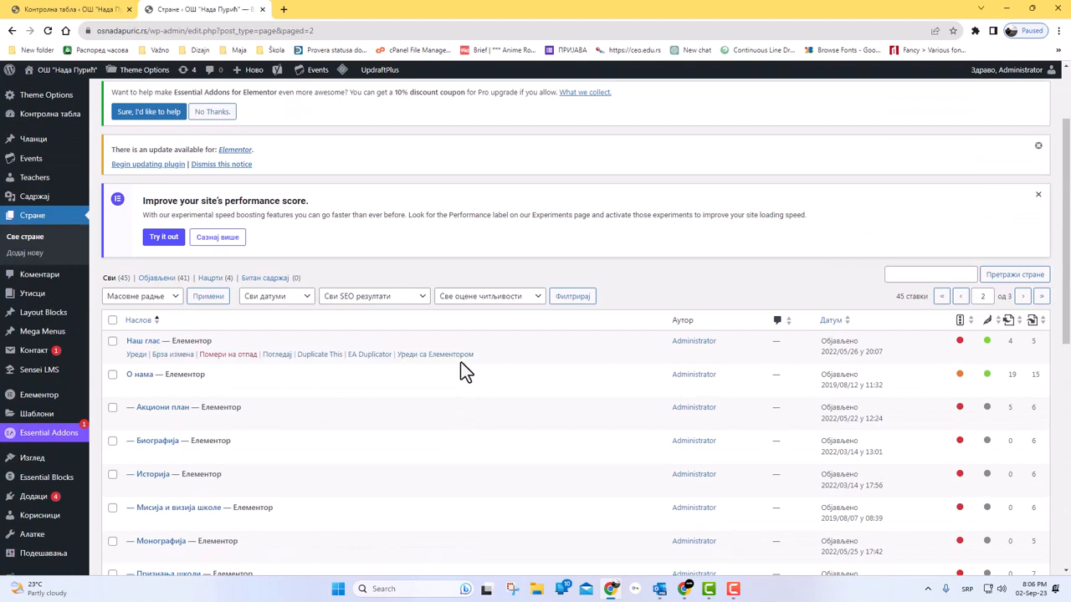
scroll(184, 397, down, 1)
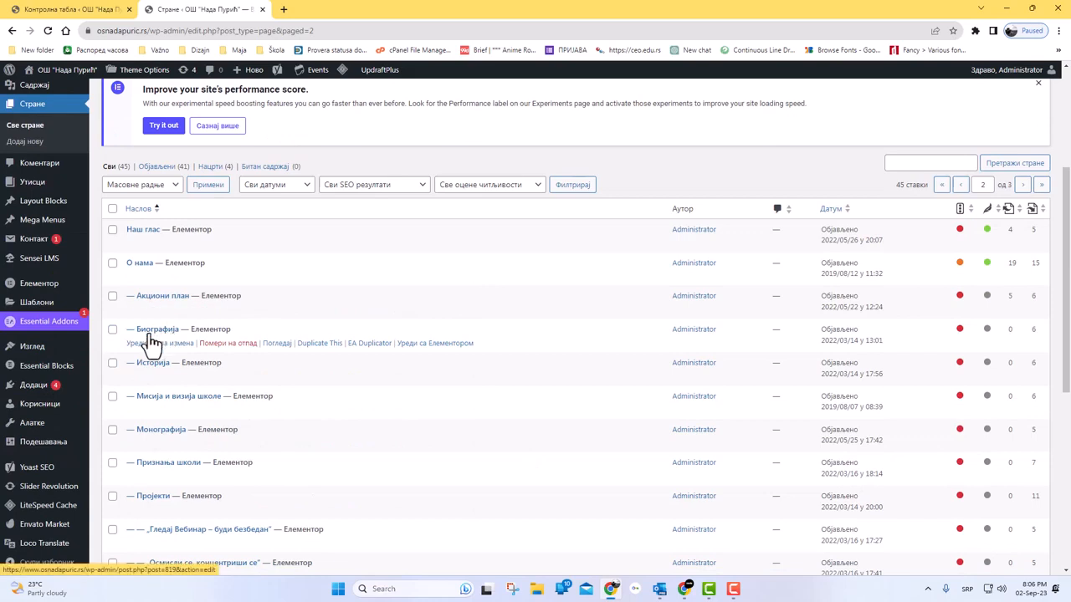
scroll(839, 368, down, 5)
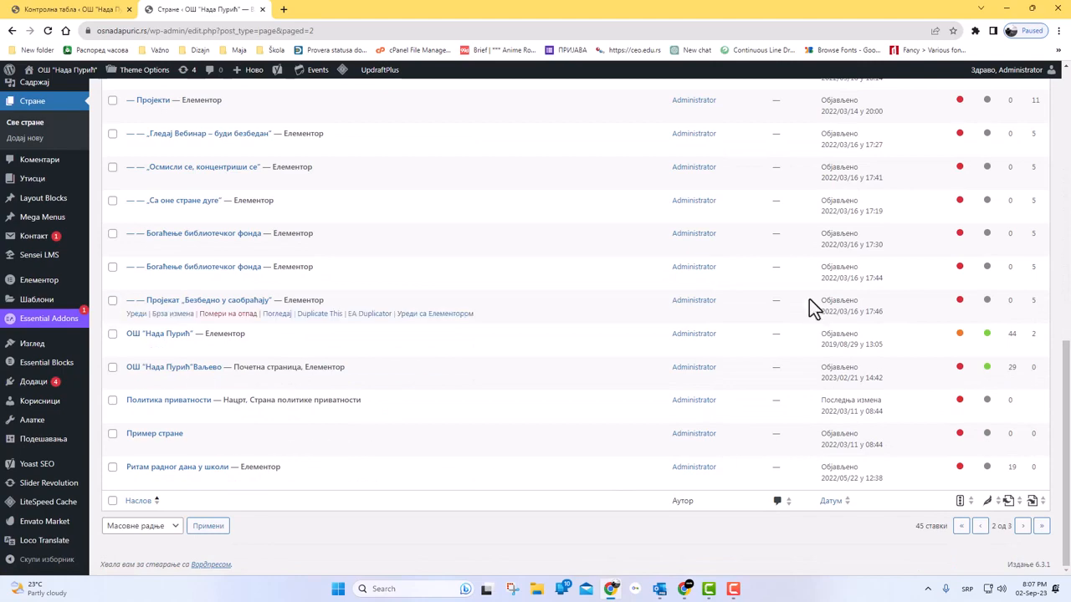
scroll(809, 312, up, 10)
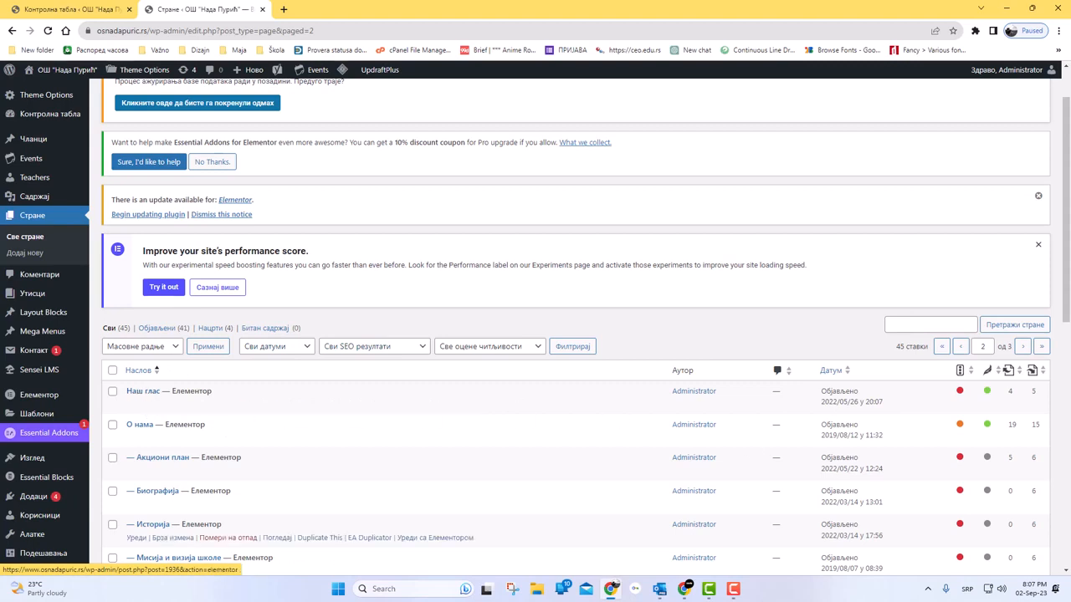
click(967, 589)
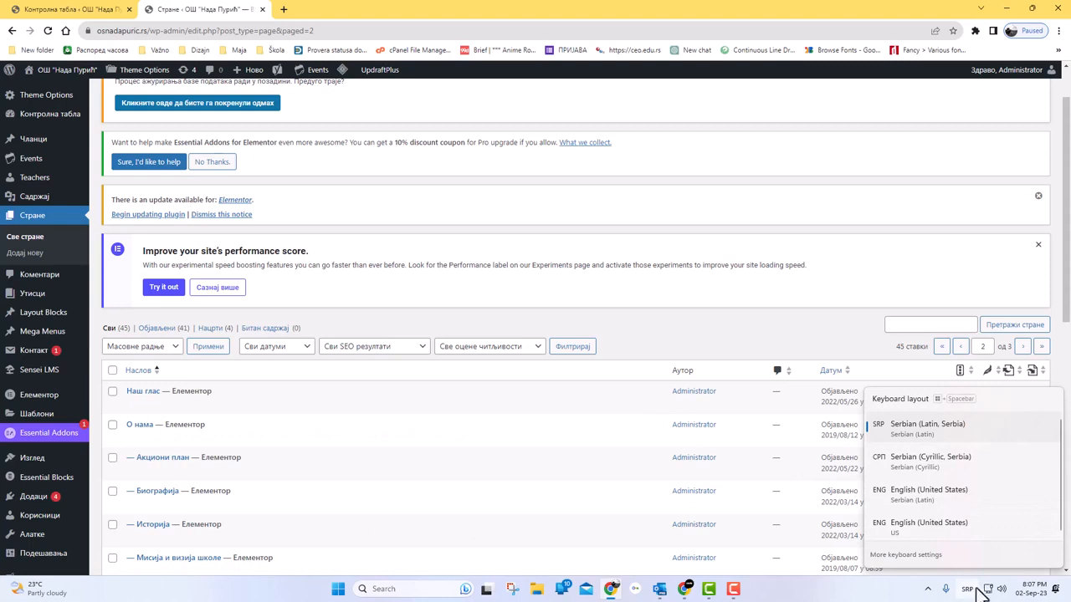
click(968, 589)
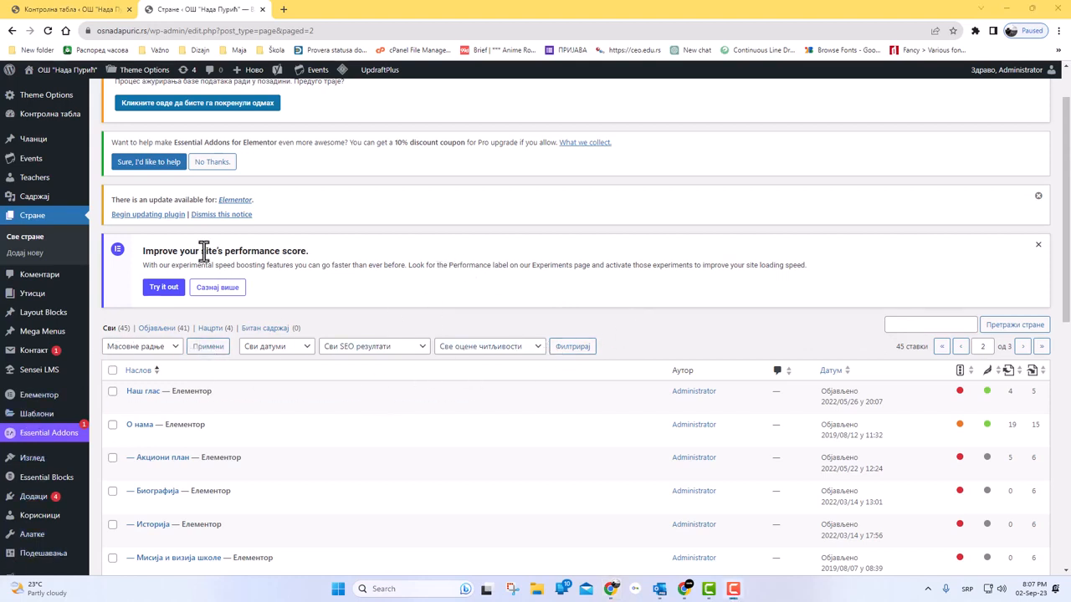
Step: Return to the first page of the list and move the 404 page to the trash
scroll(195, 301, down, 1)
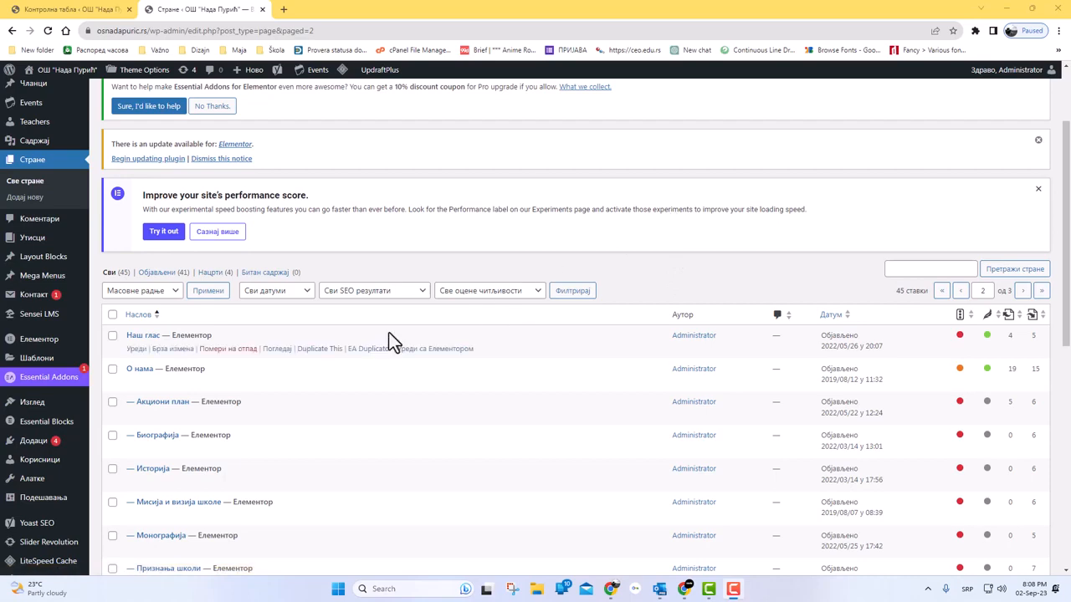
scroll(152, 322, down, 1)
scroll(841, 500, down, 5)
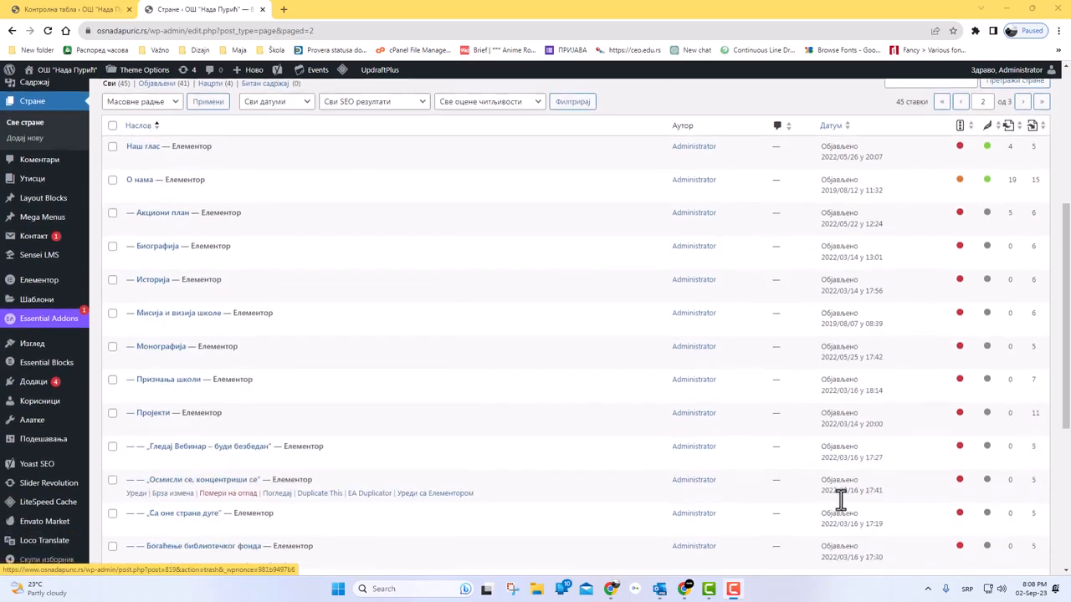
click(962, 533)
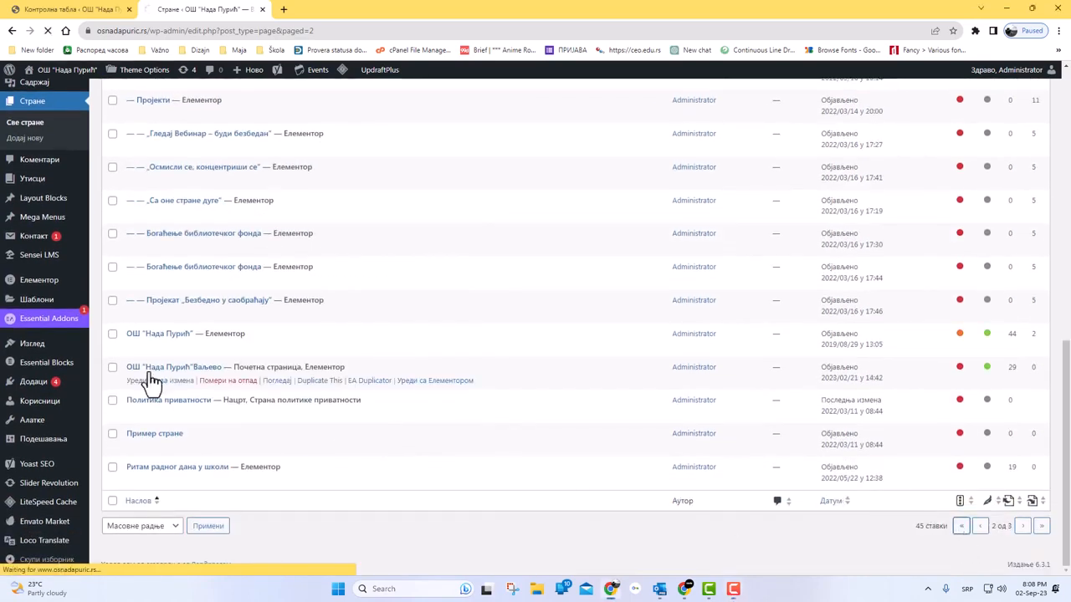
scroll(141, 359, down, 2)
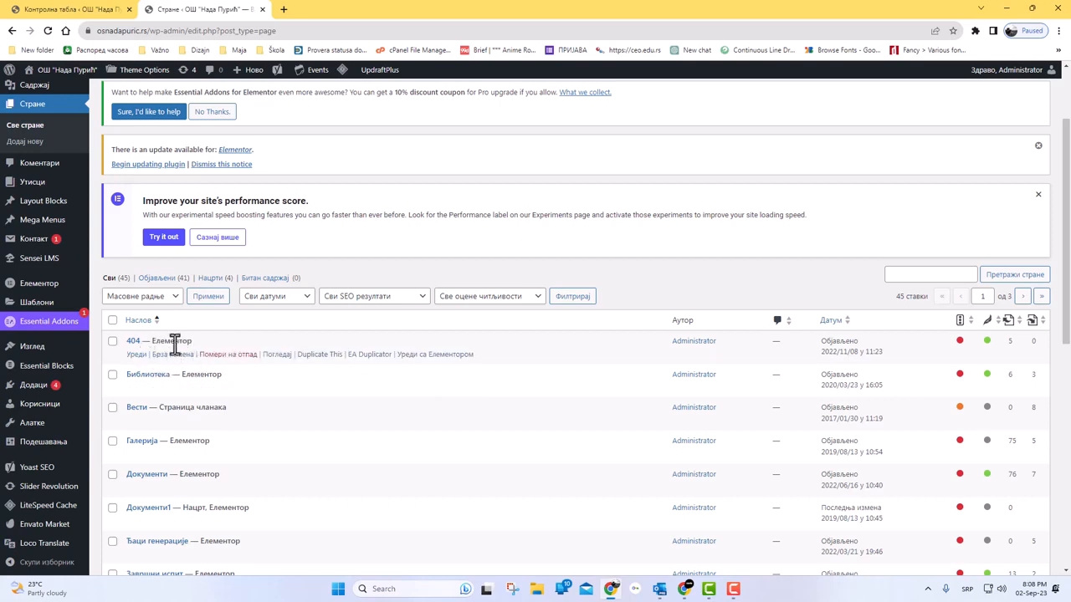
click(233, 358)
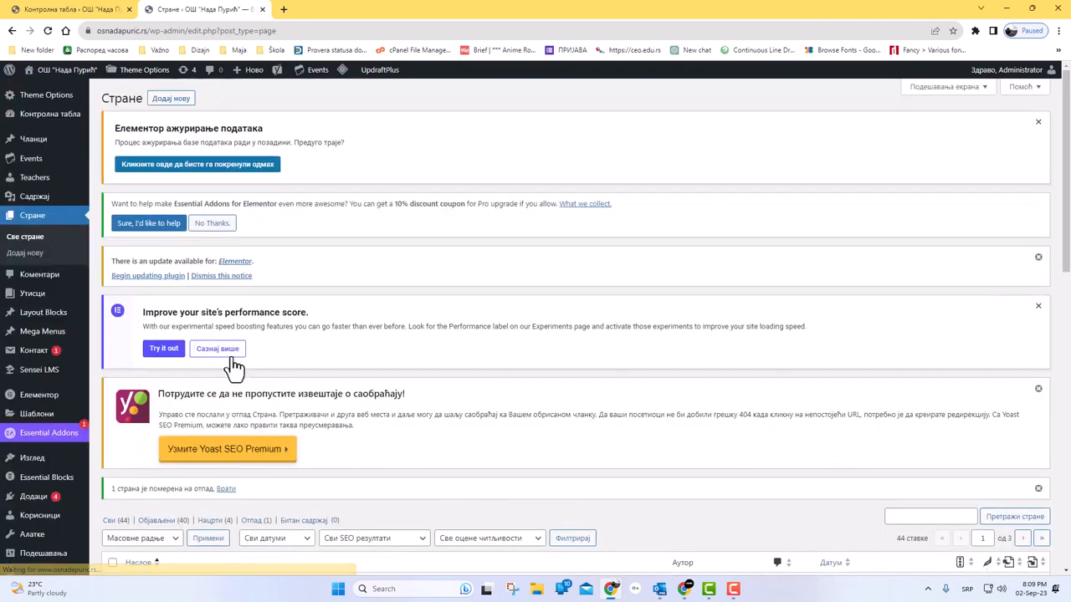
Step: Show the trashed pages and restore the 404 page from the trash
scroll(233, 361, down, 3)
scroll(233, 366, down, 1)
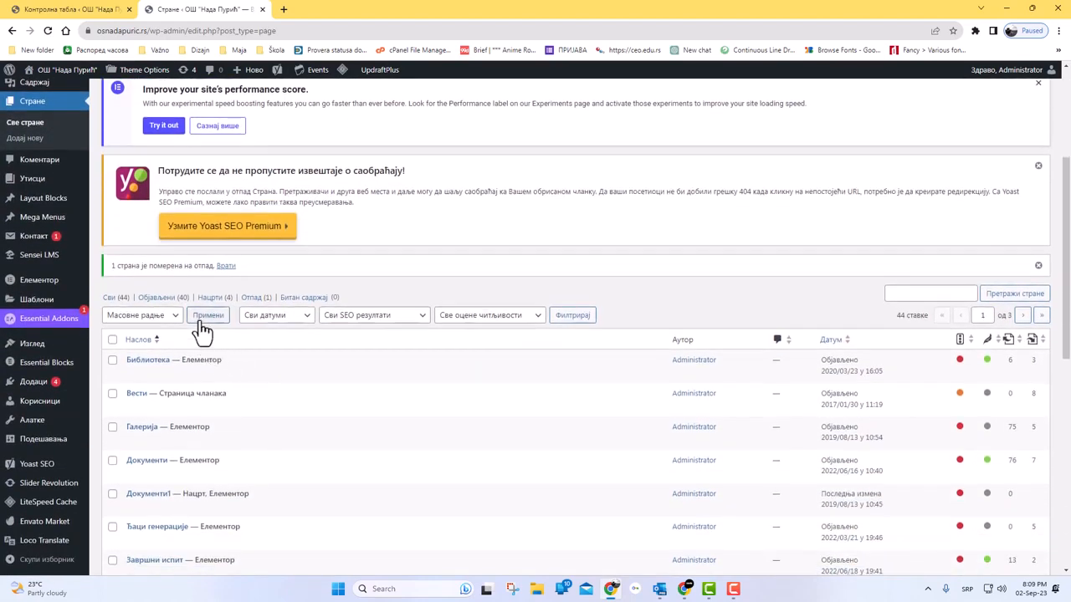
click(255, 298)
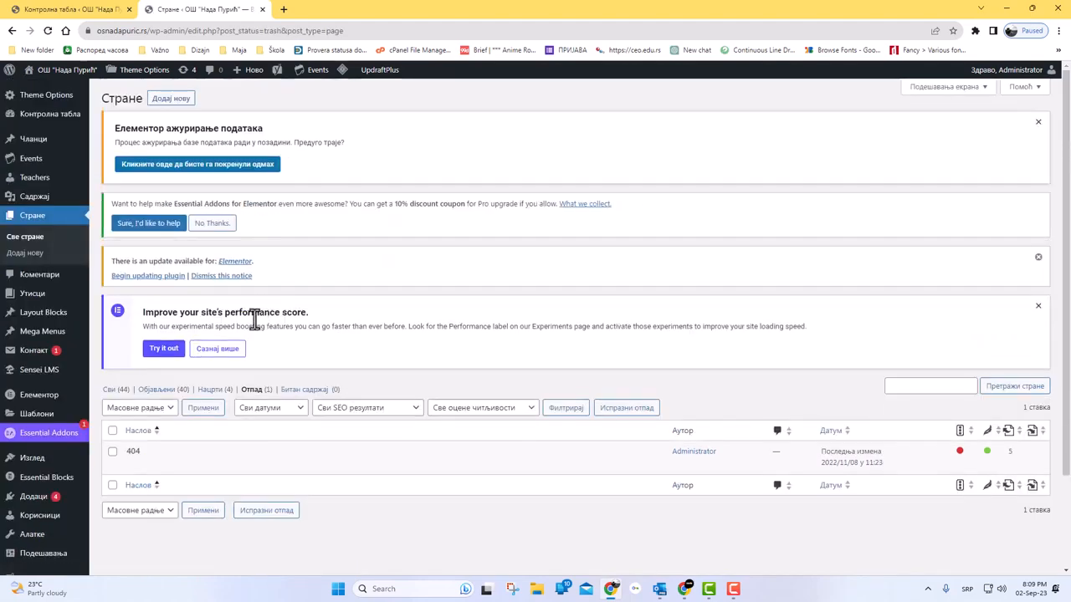
scroll(254, 318, down, 2)
mouse_move(203, 335)
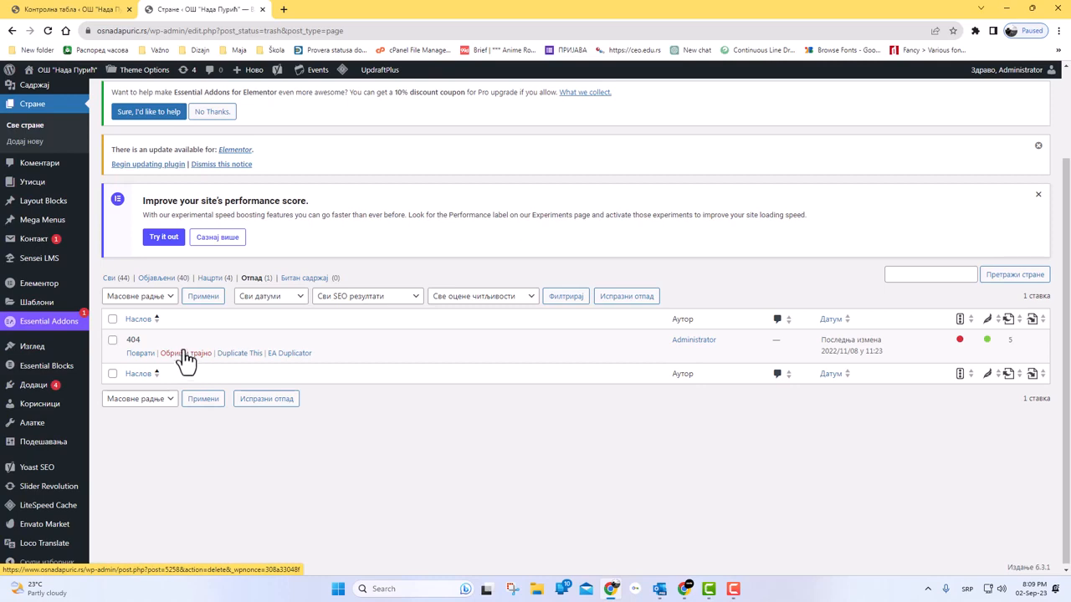
click(137, 366)
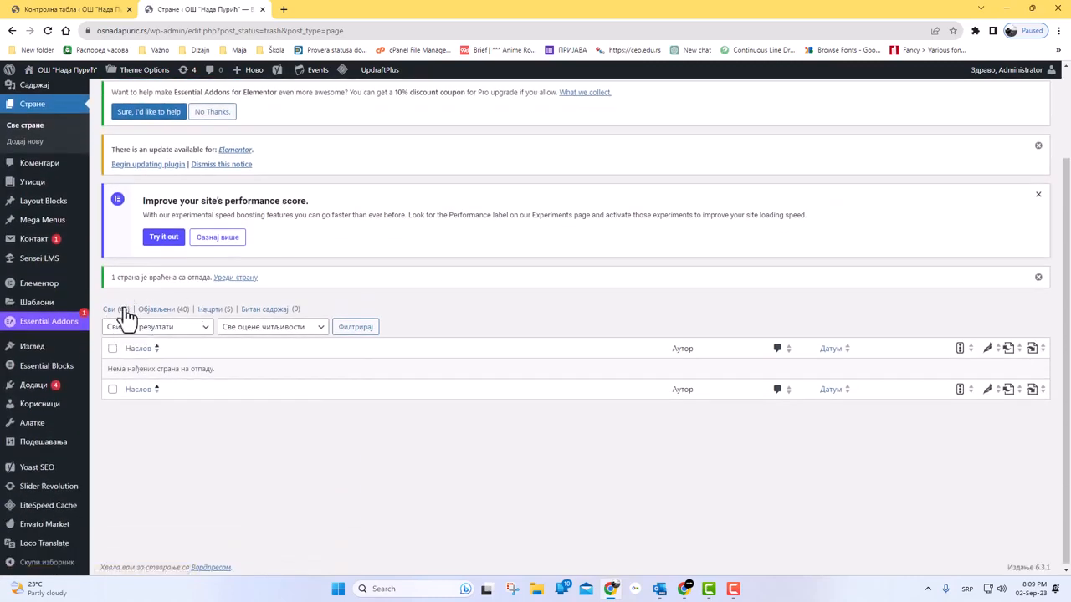
Step: Show the draft pages and use quick edit to set the 404 page's status to Објављено, saving the change
click(213, 311)
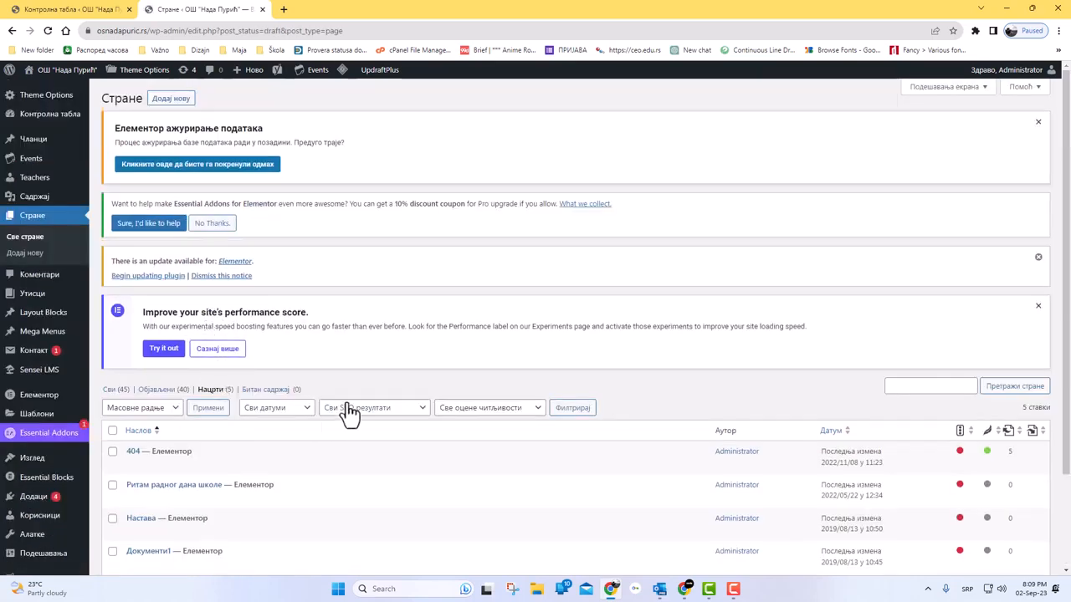
scroll(350, 411, down, 1)
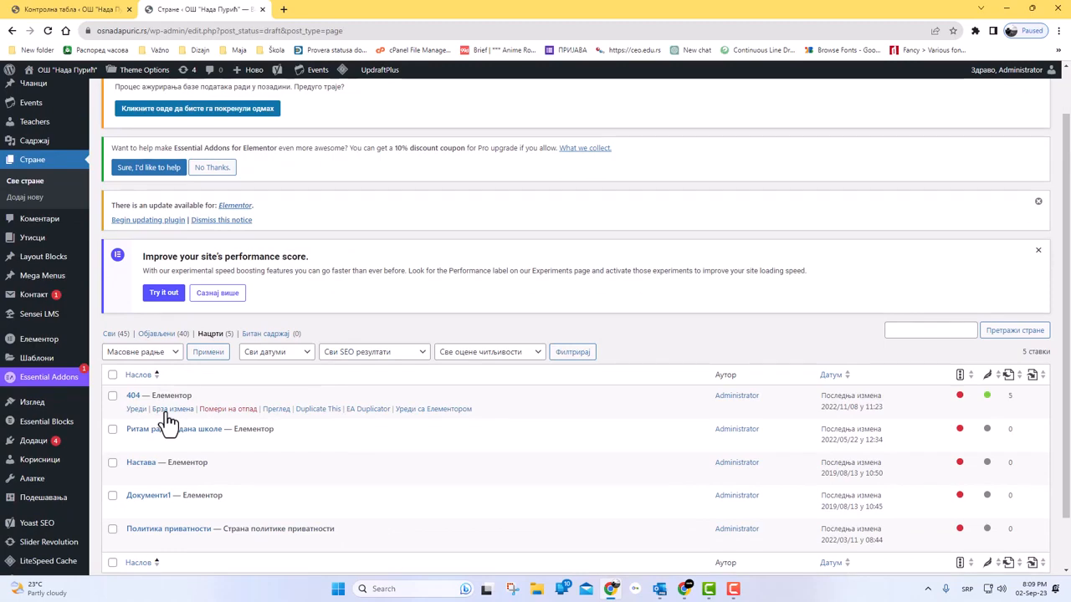
click(167, 410)
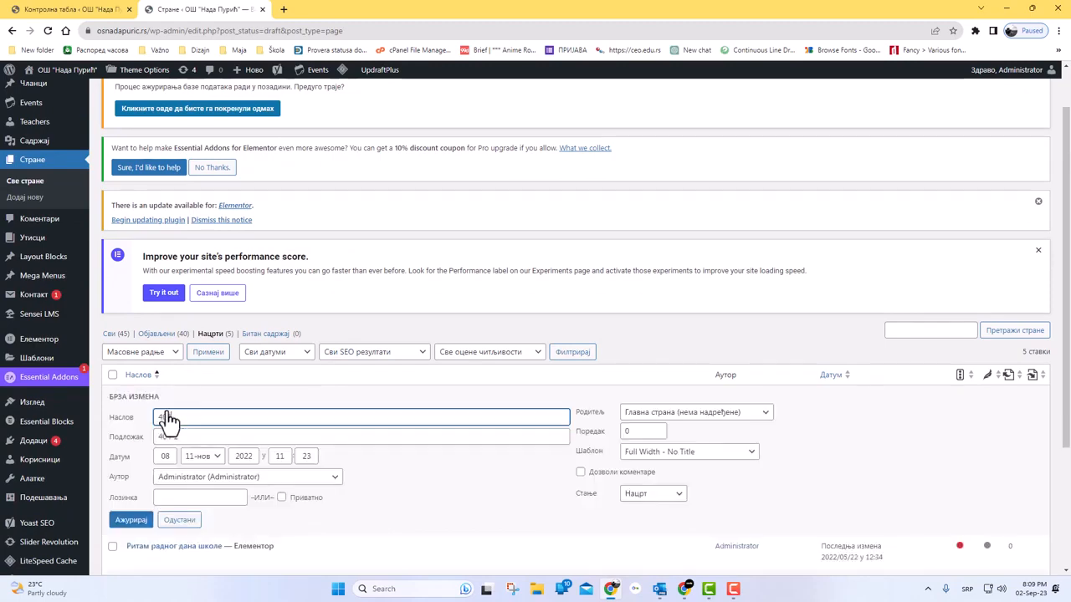
scroll(246, 394, down, 2)
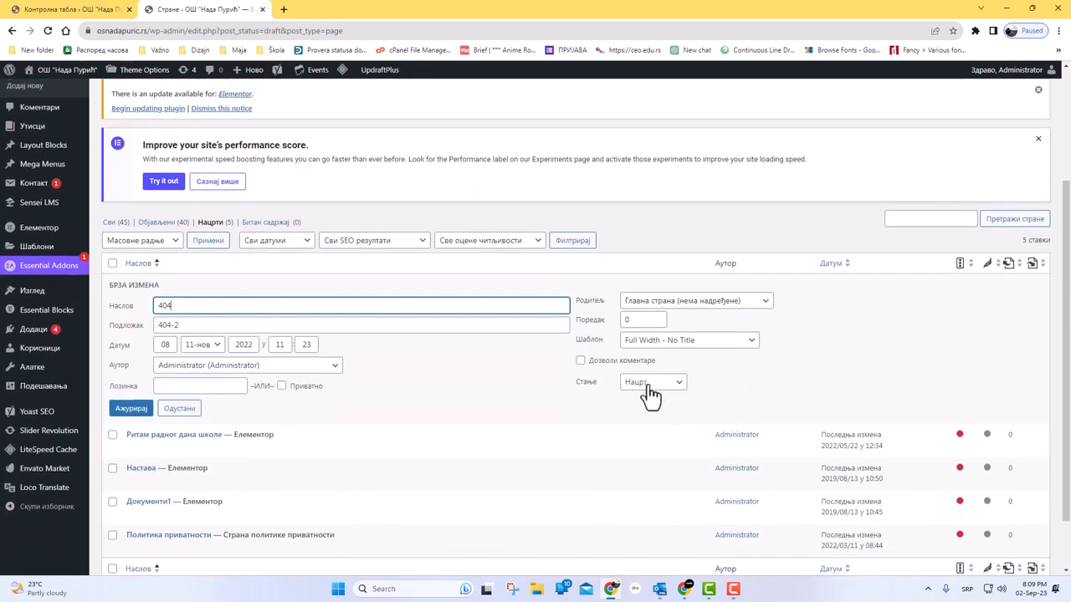
click(661, 392)
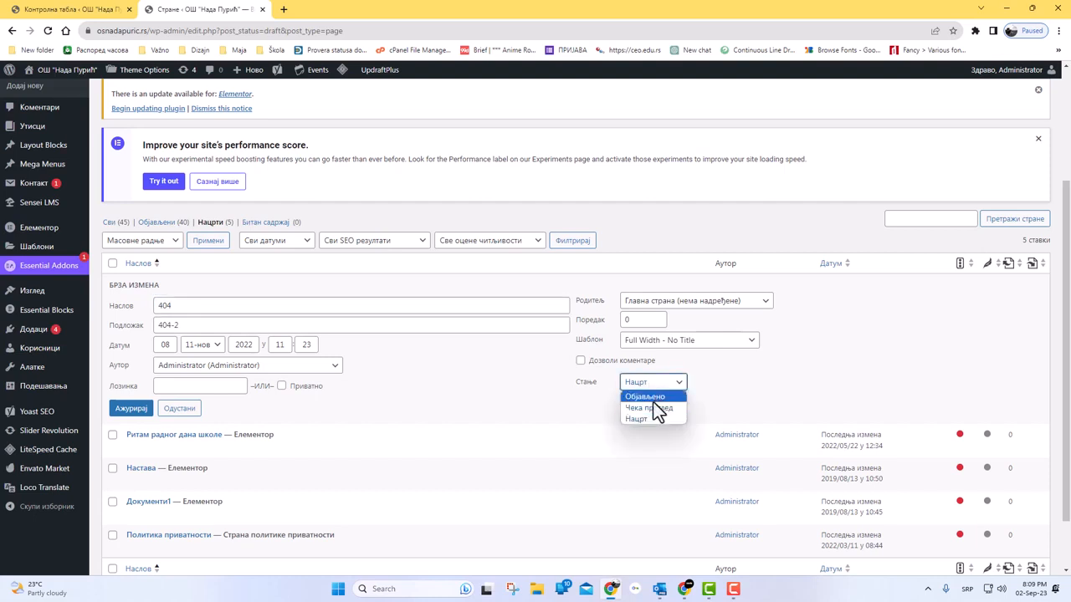
click(654, 398)
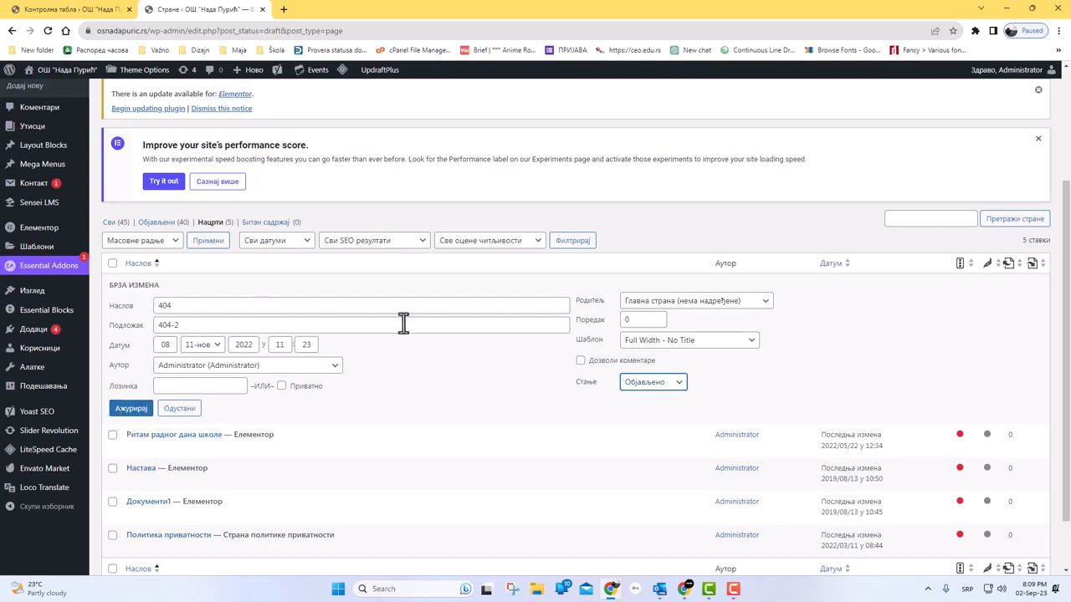
click(126, 410)
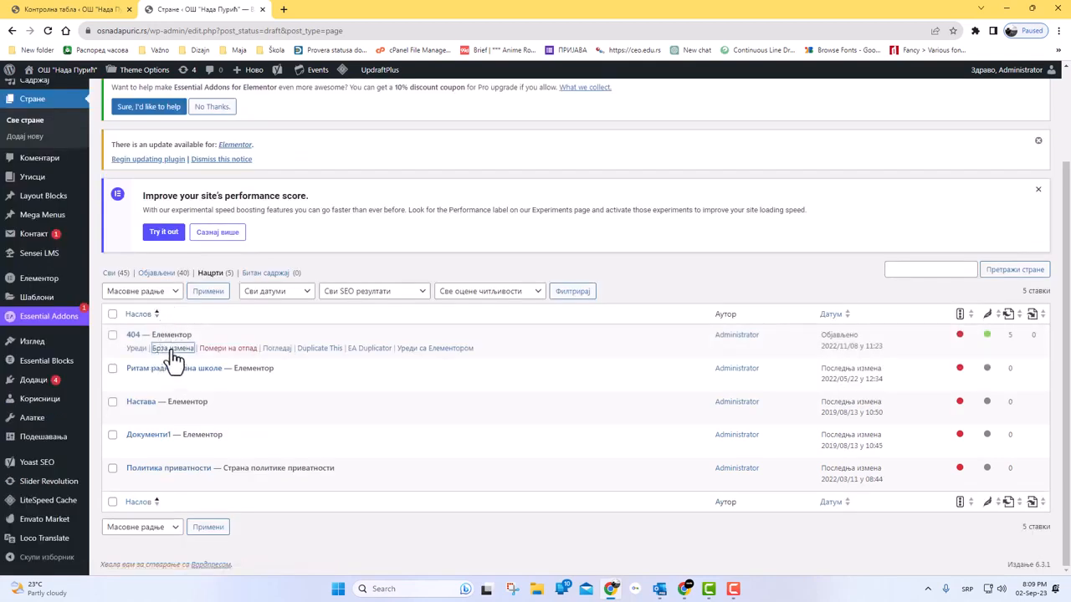
Step: Quick edit the 404 page again, try adding "dfgdfg" to its title, remove that text, and set the slug to 404
click(171, 349)
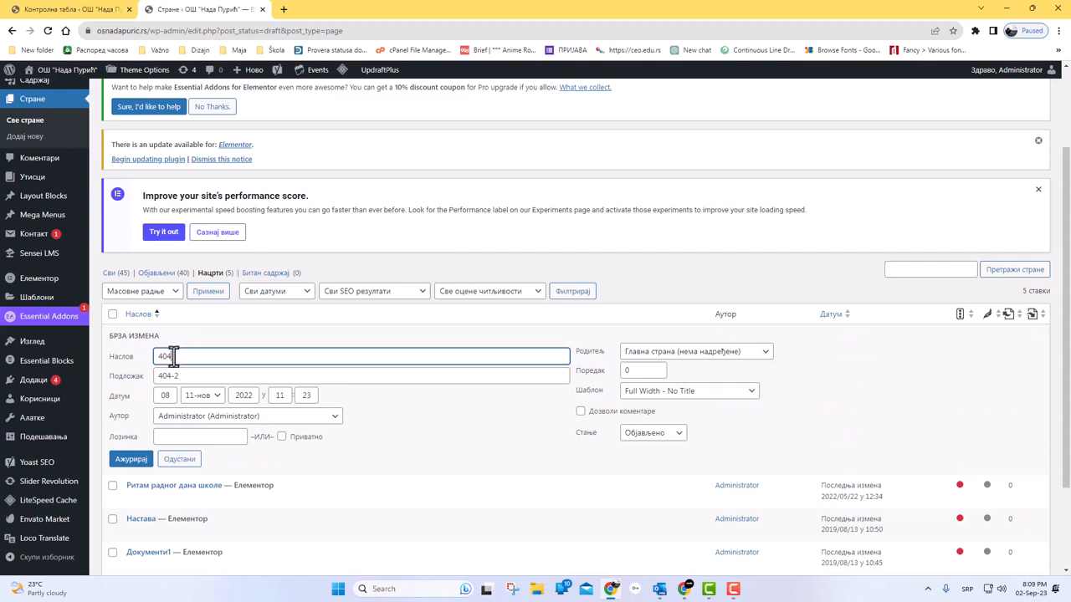
text(dfgdfg)
drag(200, 359, 171, 356)
key(BackSpace)
click(190, 378)
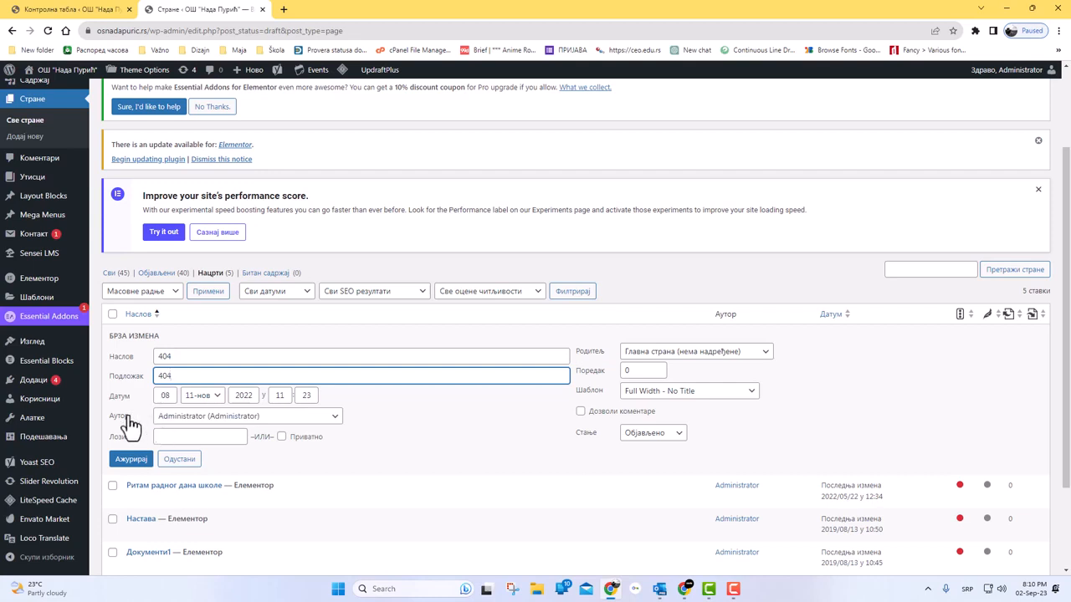
Step: Check the available authors and templates for the 404 page, keep the current choices, and save the quick edit
click(310, 421)
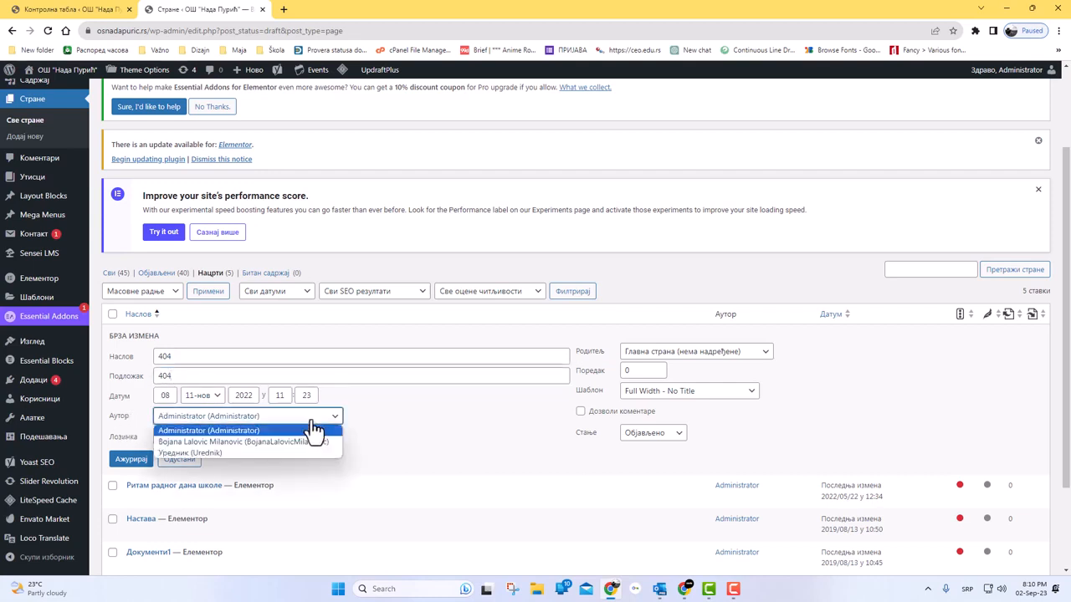
click(310, 421)
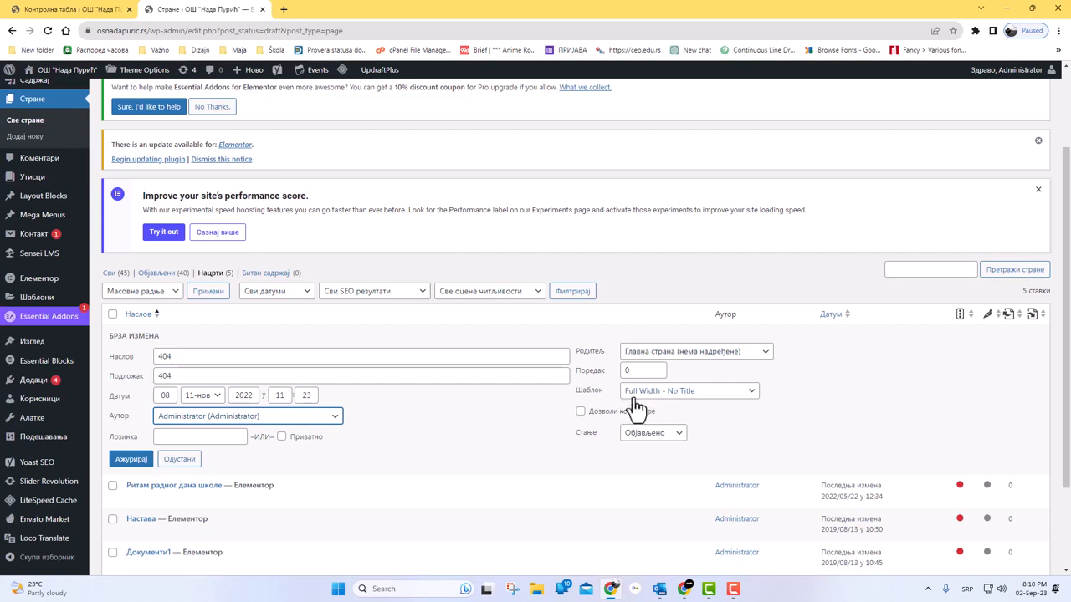
click(747, 396)
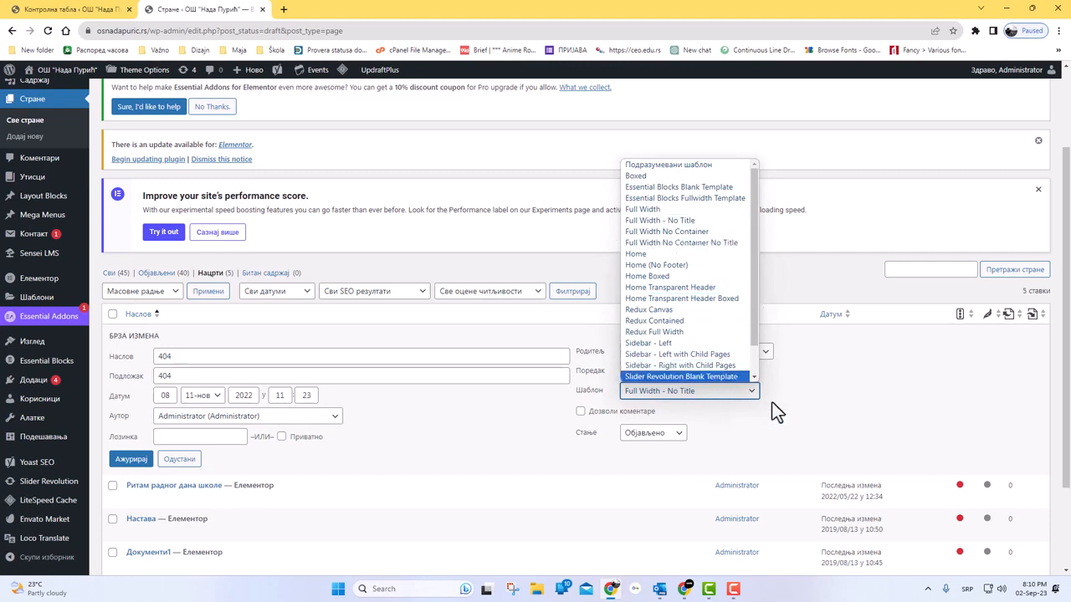
click(831, 403)
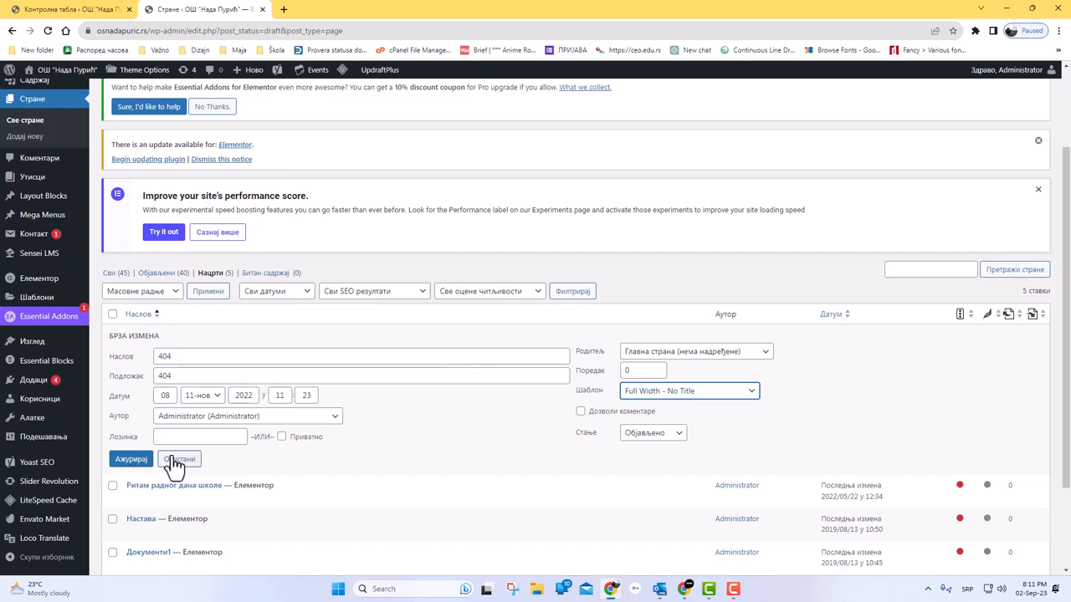
click(125, 463)
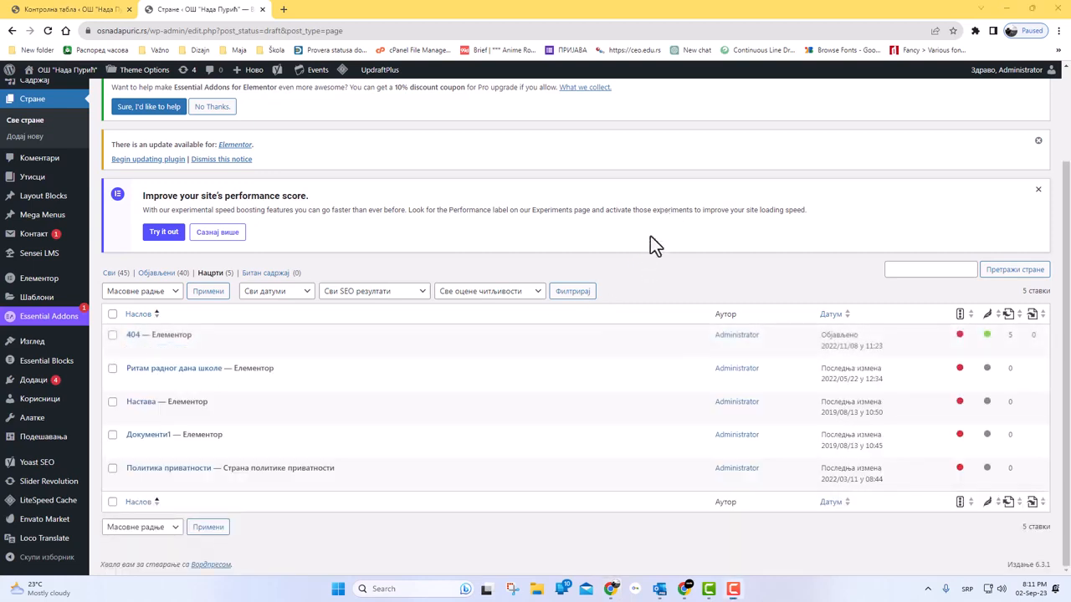
Step: Show all pages again and find the 404 page in the list
click(109, 274)
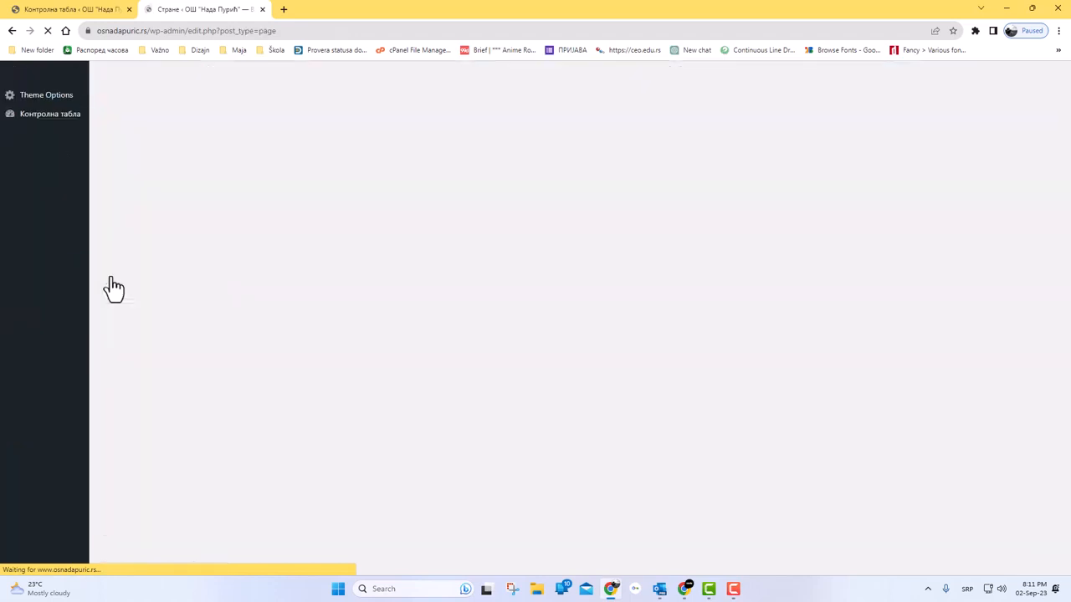
scroll(181, 362, down, 1)
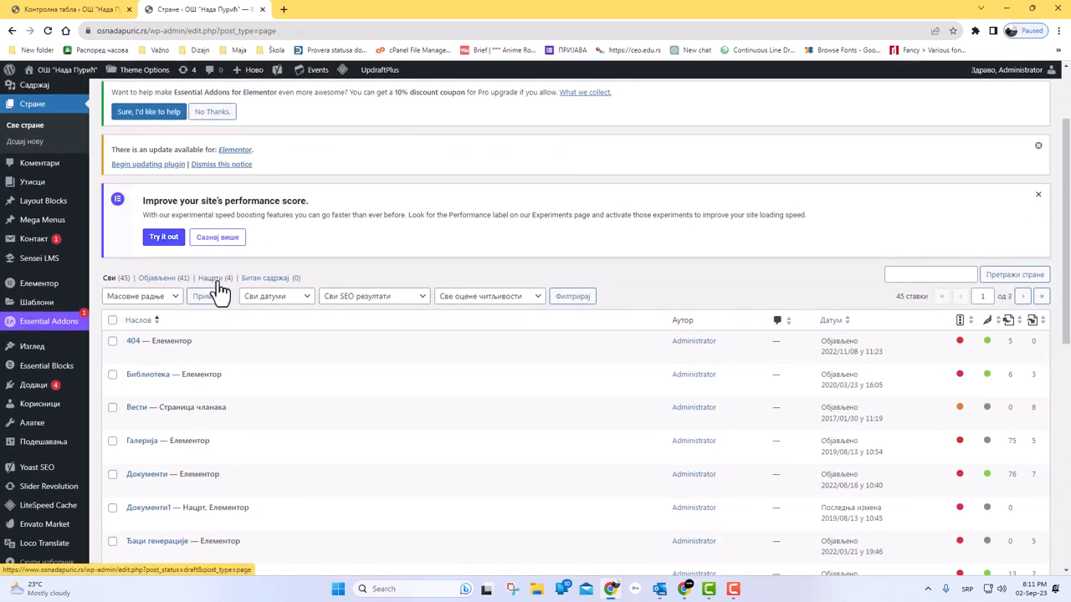
mouse_move(151, 342)
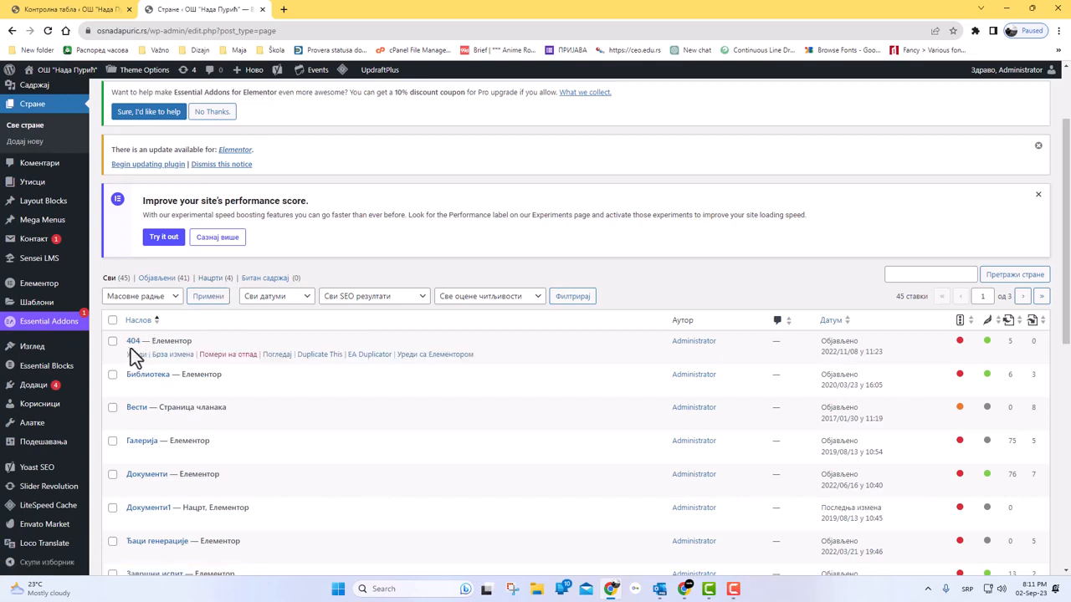